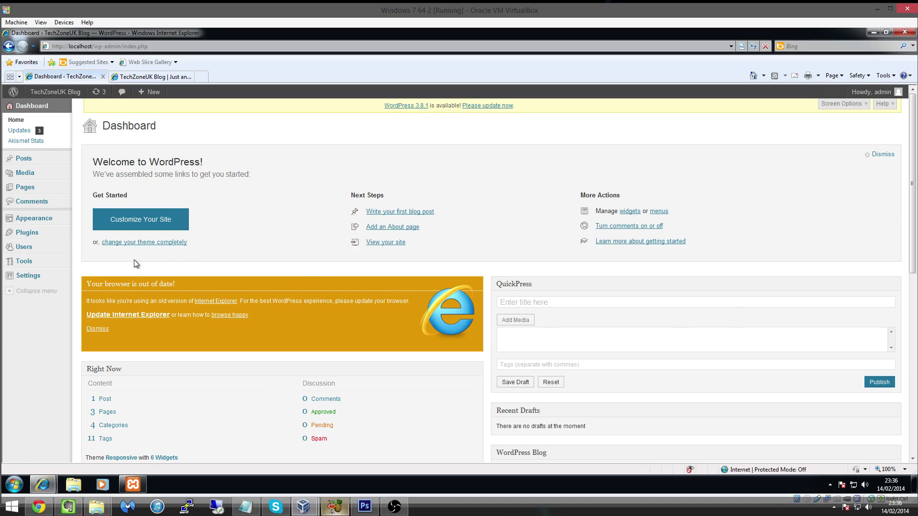
Reveal the Users submenu (All Users, Add New, Your Profile) in the Dashboard's admin menu.
{"action": "mouse_move", "coordinate": [24, 245]}
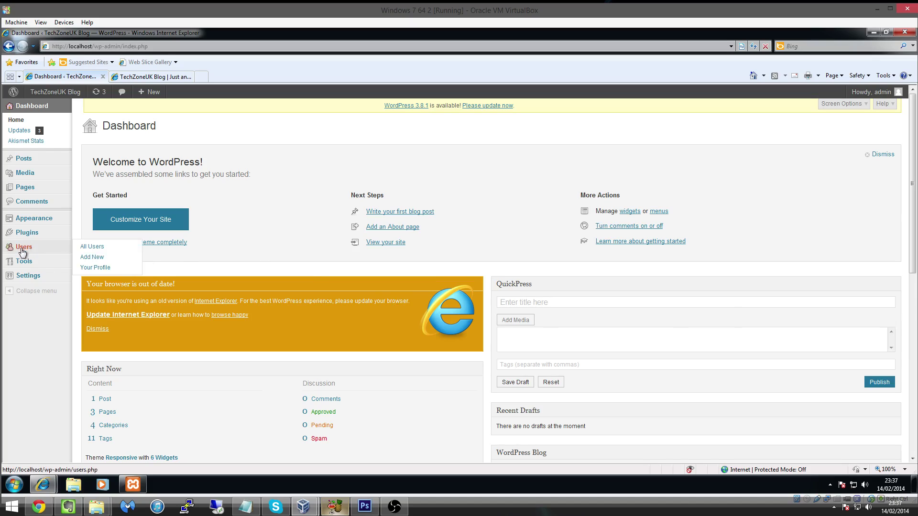
Start a new user with username Tech1 and enter the new user's e-mail address.
{"action": "left_click", "coordinate": [92, 247]}
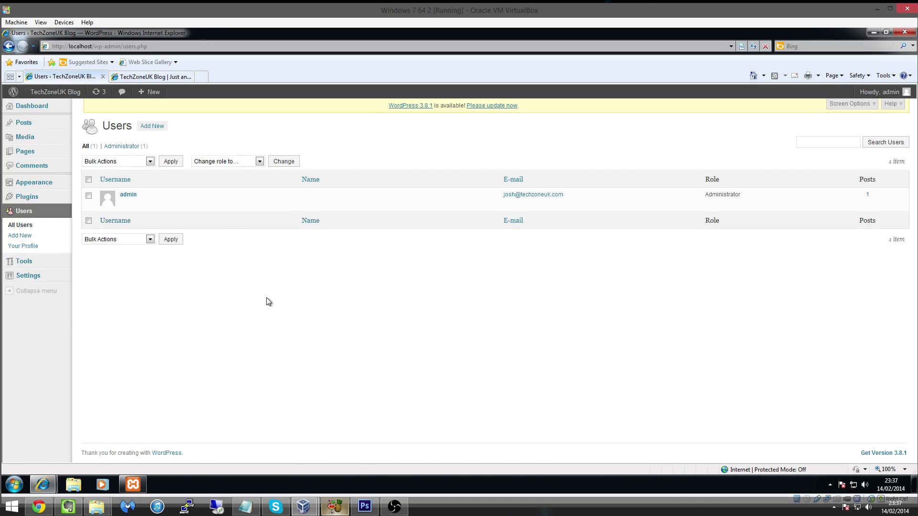
{"action": "left_click", "coordinate": [162, 131]}
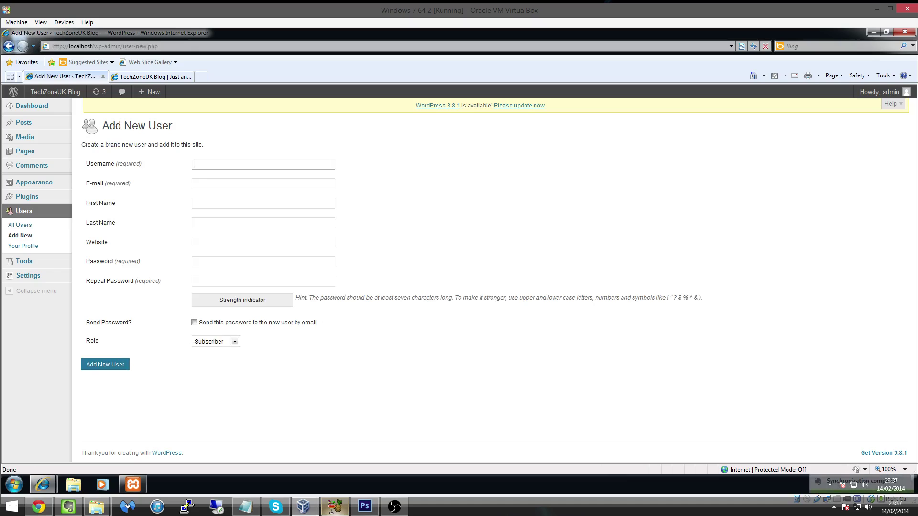
{"action": "type", "text": "Tech1"}
{"action": "left_click", "coordinate": [263, 184]}
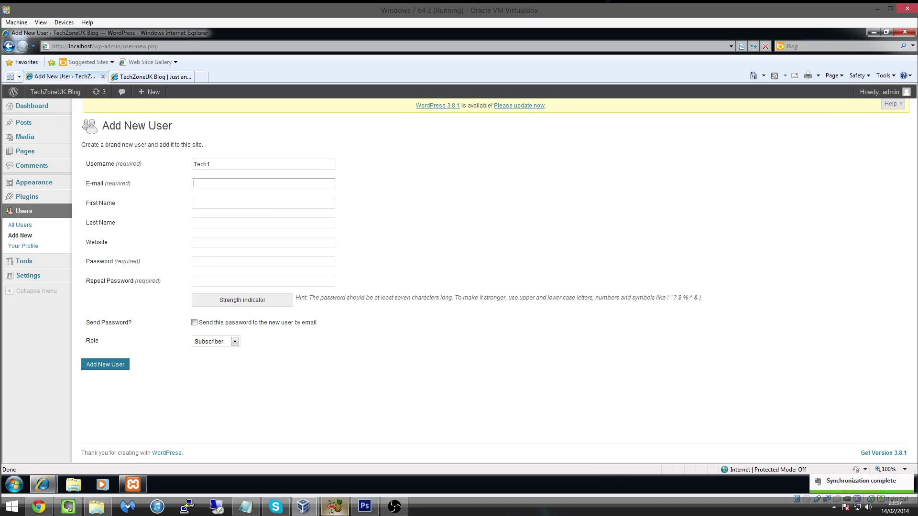
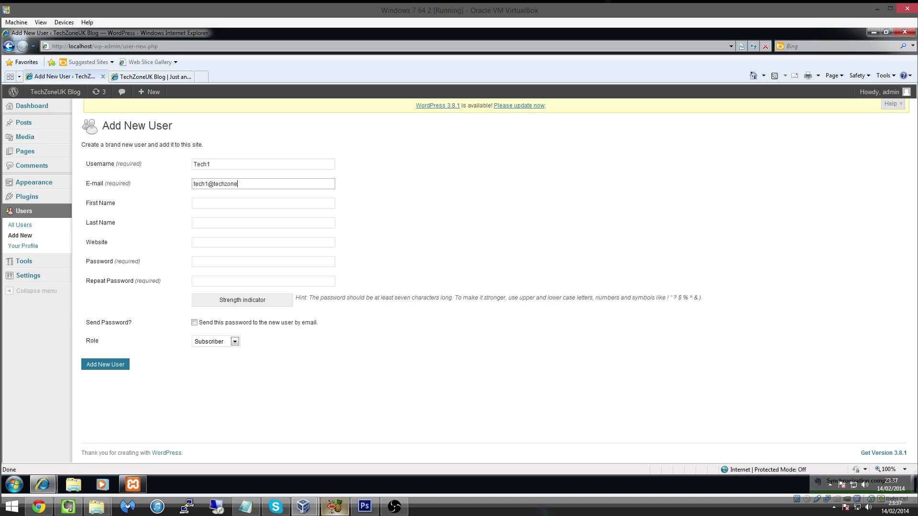
Fill in the new user's first and last name, correcting the last name's spelling.
{"action": "left_click", "coordinate": [263, 203]}
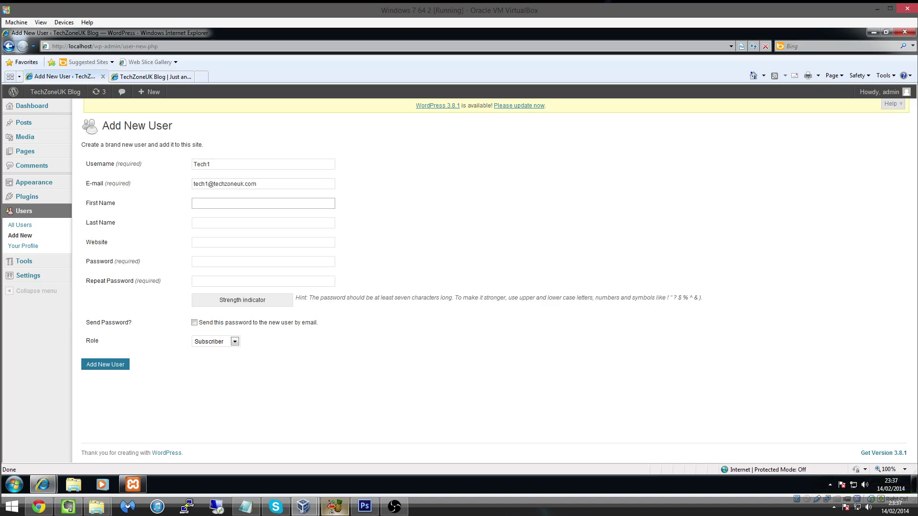
{"action": "type", "text": "Josh"}
{"action": "key", "text": "Tab"}
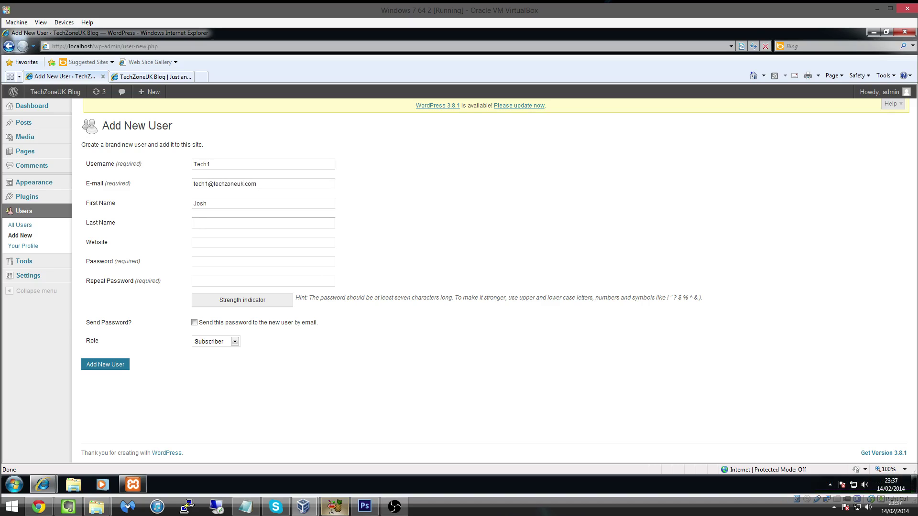
{"action": "type", "text": "TechZoneUK"}
Enter the new user's password and repeat it so both fields match.
{"action": "key", "text": "Tab"}
{"action": "key", "text": "Tab"}
{"action": "type", "text": "pa"}
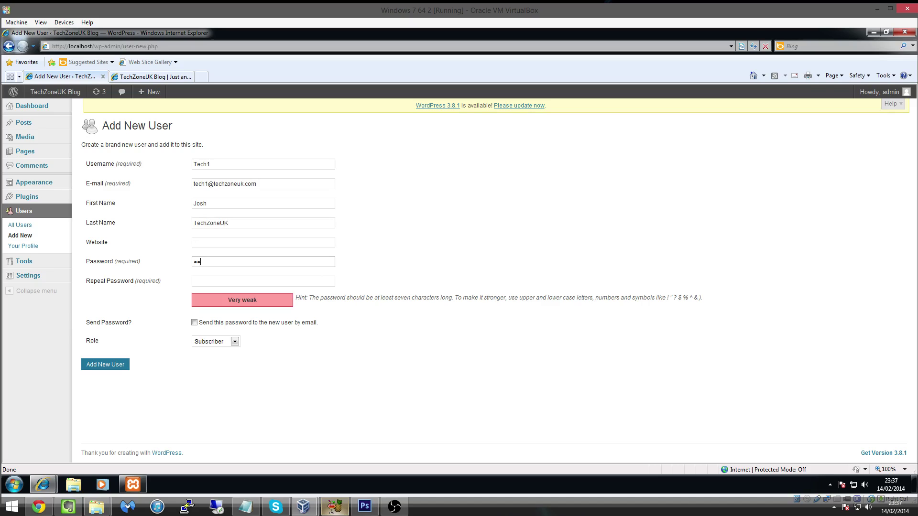
{"action": "key", "text": "BackSpace"}
{"action": "key", "text": "BackSpace"}
{"action": "type", "text": "•••••••••••"}
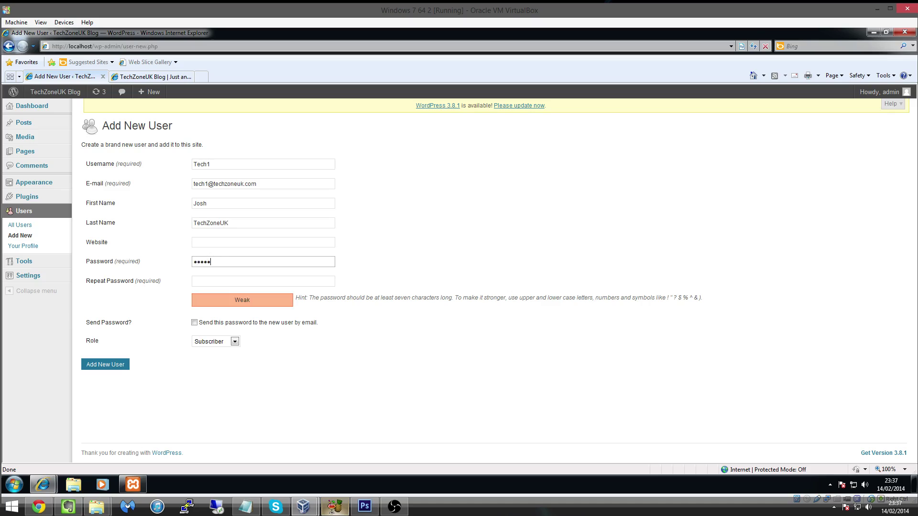
{"action": "key", "text": "Tab"}
{"action": "type", "text": "•••••••••••"}
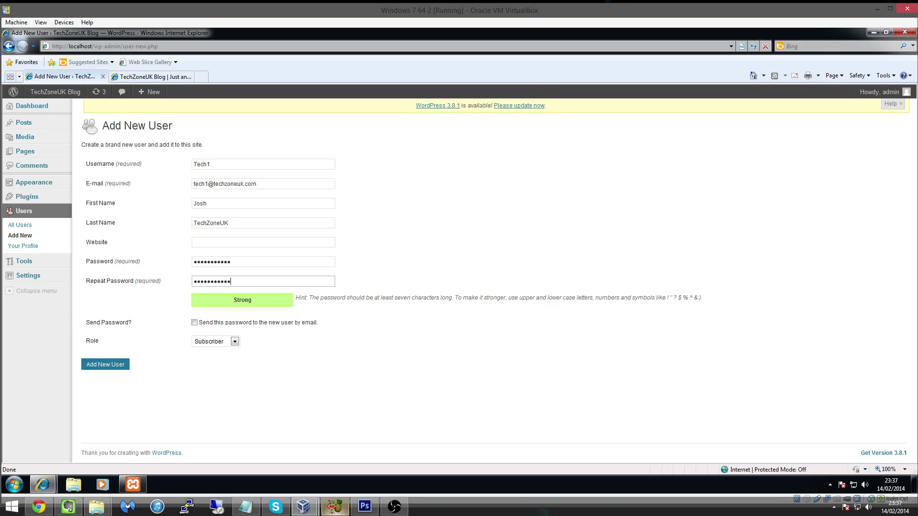
Set Tech1's role to Author instead of Editor and create the account.
{"action": "left_click", "coordinate": [225, 341]}
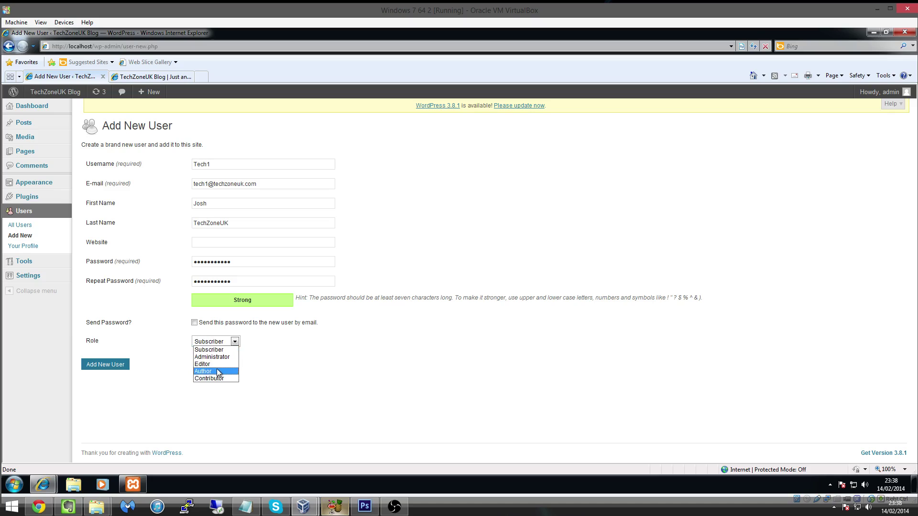
{"action": "left_click", "coordinate": [216, 364]}
{"action": "left_click", "coordinate": [234, 341]}
{"action": "left_click", "coordinate": [203, 372]}
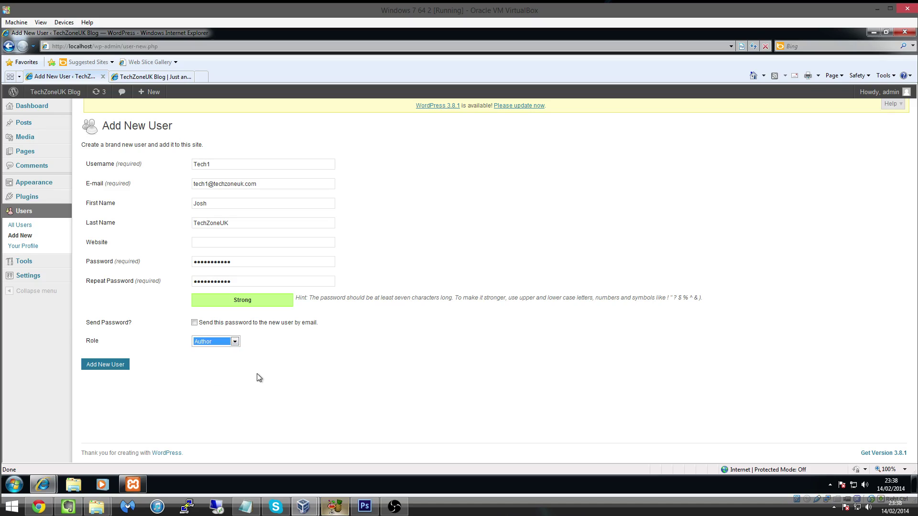
{"action": "left_click", "coordinate": [100, 366]}
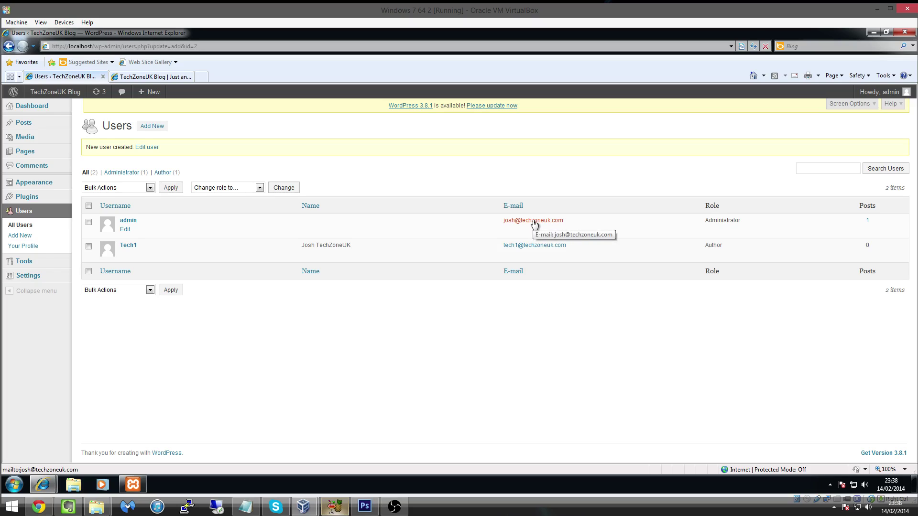
Check the Users list shows admin as Administrator and Tech1 as Author.
{"action": "left_click_drag", "start_coordinate": [705, 221], "coordinate": [721, 250]}
{"action": "left_click", "coordinate": [743, 227]}
{"action": "left_click", "coordinate": [744, 225]}
{"action": "left_click", "coordinate": [725, 252]}
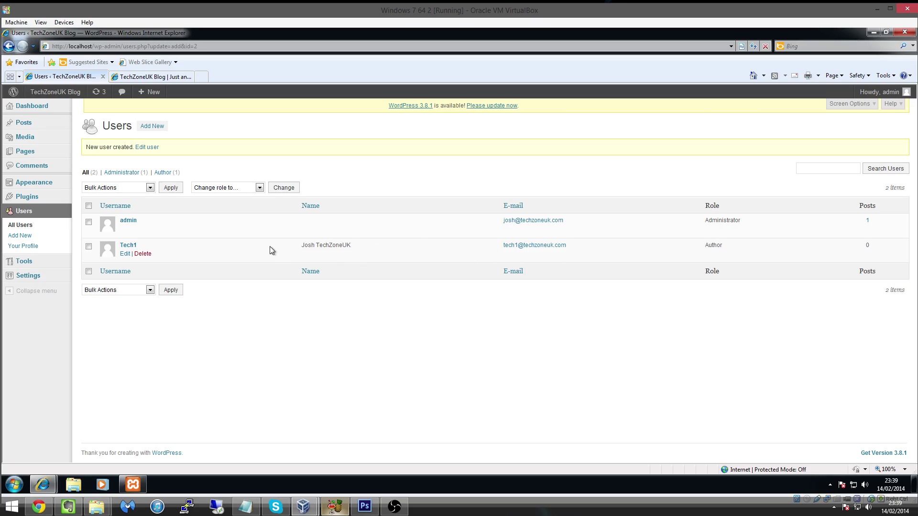
Begin deleting Tech1 and compare the delete-all-posts and attribute-posts options.
{"action": "left_click", "coordinate": [142, 255]}
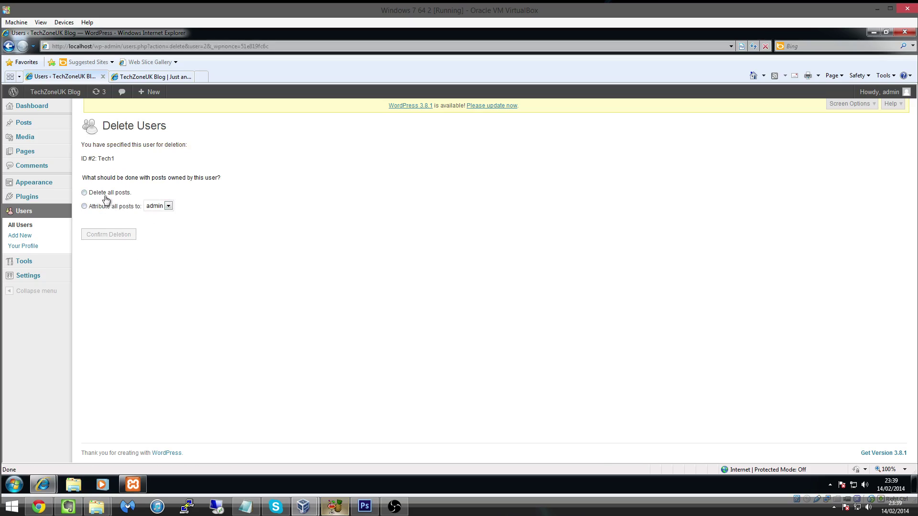
{"action": "left_click", "coordinate": [156, 207]}
{"action": "left_click", "coordinate": [162, 209]}
{"action": "left_click_drag", "start_coordinate": [86, 178], "coordinate": [204, 178]}
{"action": "left_click", "coordinate": [207, 184]}
{"action": "left_click", "coordinate": [112, 193]}
{"action": "left_click", "coordinate": [115, 207]}
{"action": "left_click", "coordinate": [163, 206]}
{"action": "left_click", "coordinate": [158, 213]}
Attribute all of Tech1's posts to admin and confirm the deletion.
{"action": "left_click", "coordinate": [127, 193]}
{"action": "left_click", "coordinate": [125, 208]}
{"action": "left_click", "coordinate": [169, 206]}
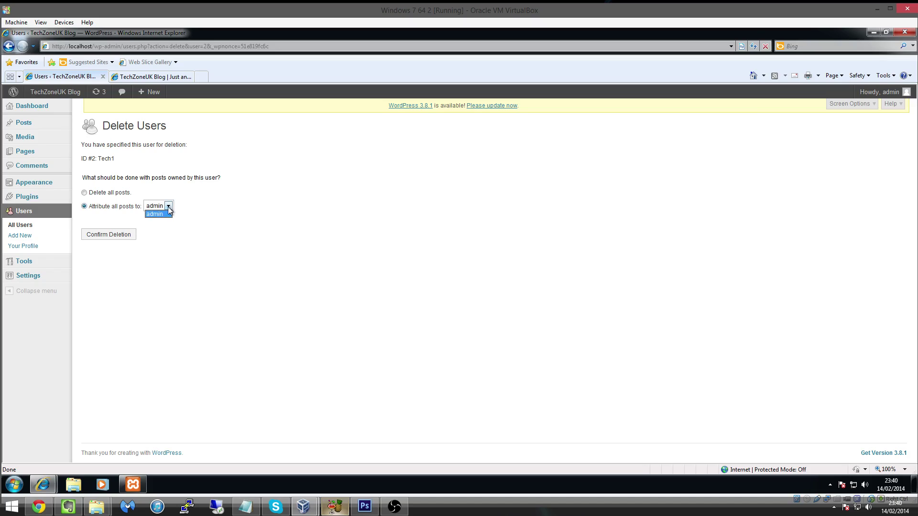
{"action": "left_click", "coordinate": [168, 208]}
{"action": "left_click", "coordinate": [119, 239]}
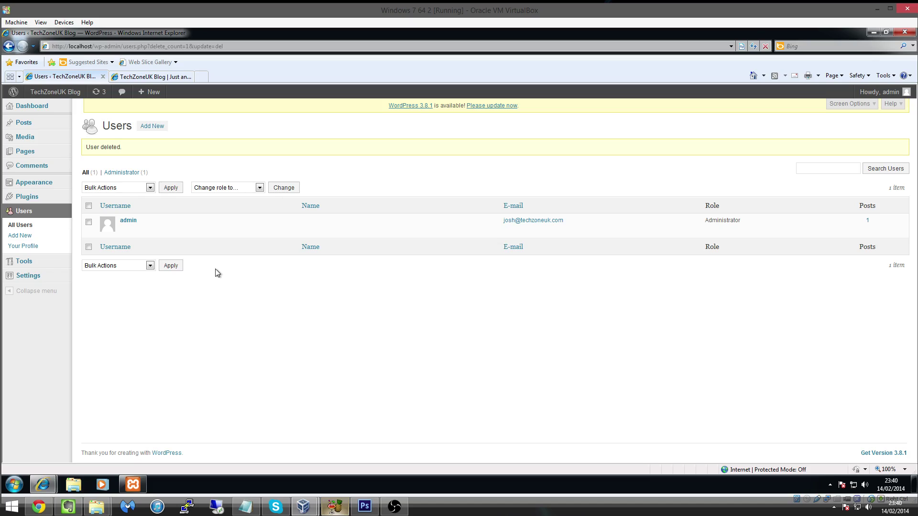
Open the admin's Profile page and scroll through personal options, display name and contact details.
{"action": "left_click", "coordinate": [19, 248]}
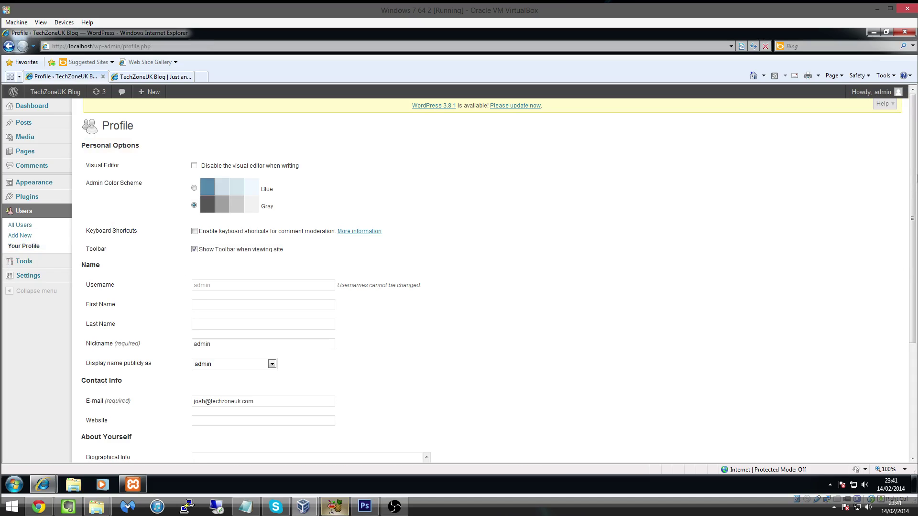
{"action": "left_click_drag", "start_coordinate": [913, 182], "coordinate": [914, 286]}
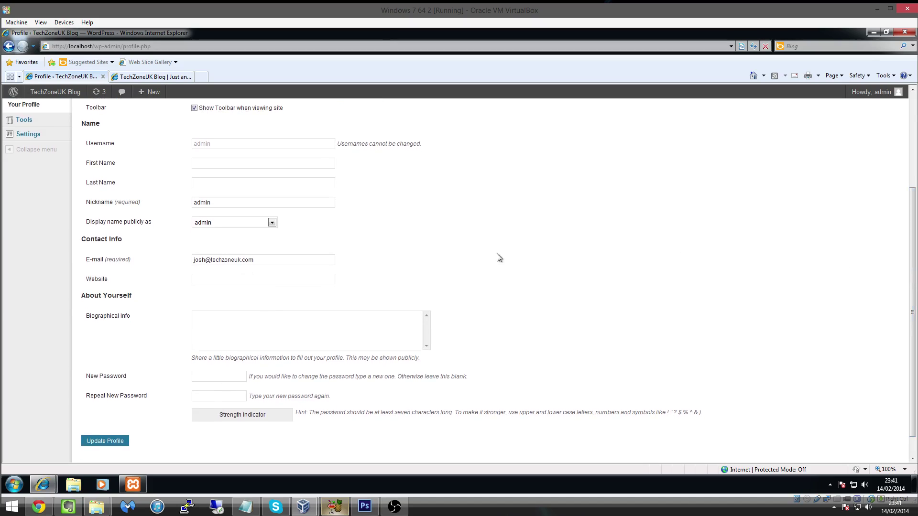
{"action": "left_click", "coordinate": [257, 224]}
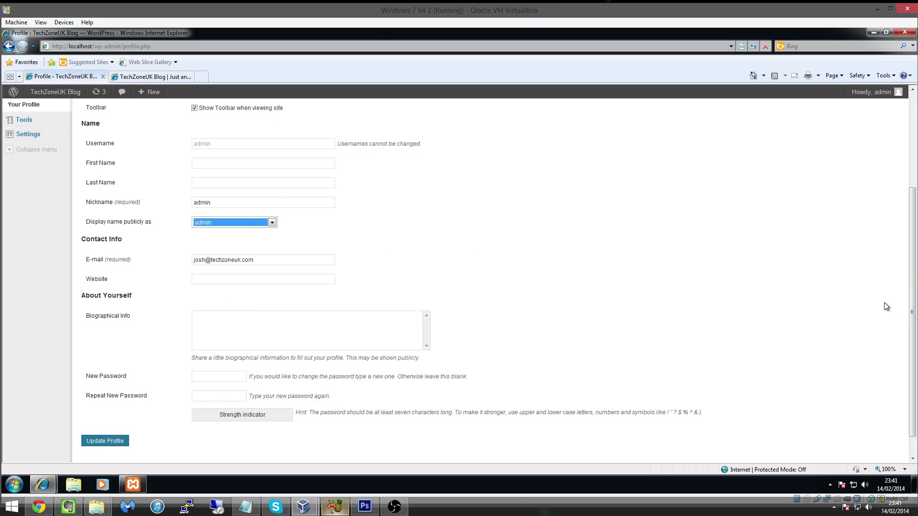
{"action": "left_click_drag", "start_coordinate": [911, 306], "coordinate": [913, 225]}
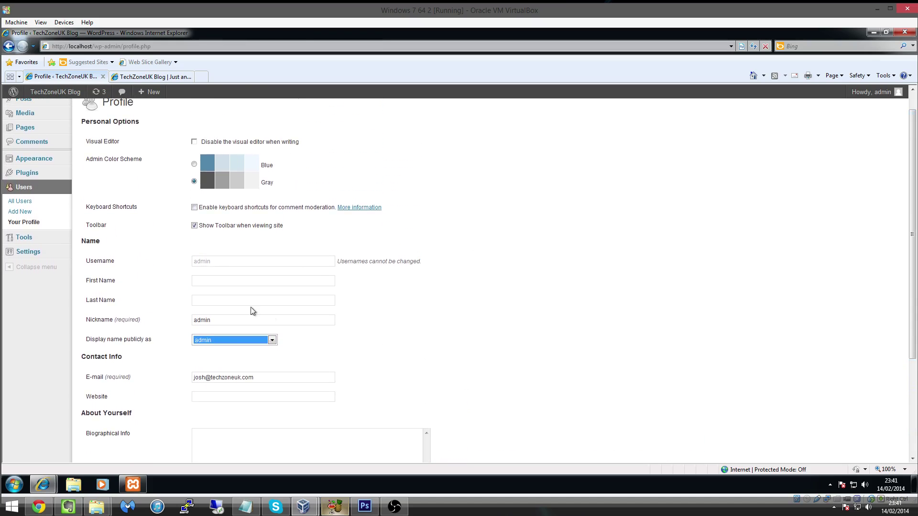
{"action": "scroll", "coordinate": [518, 283], "scroll_direction": "up", "scroll_amount": 1}
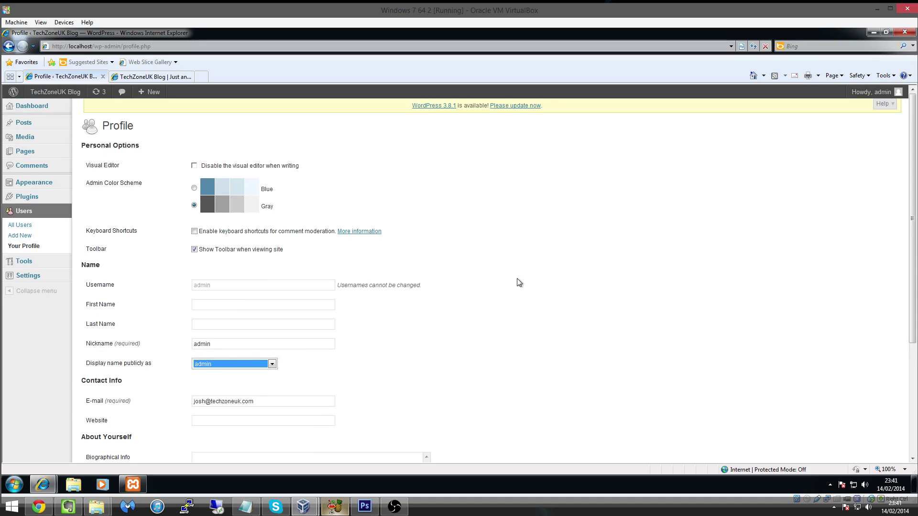
{"action": "left_click", "coordinate": [518, 280]}
{"action": "scroll", "coordinate": [518, 279], "scroll_direction": "down", "scroll_amount": 3}
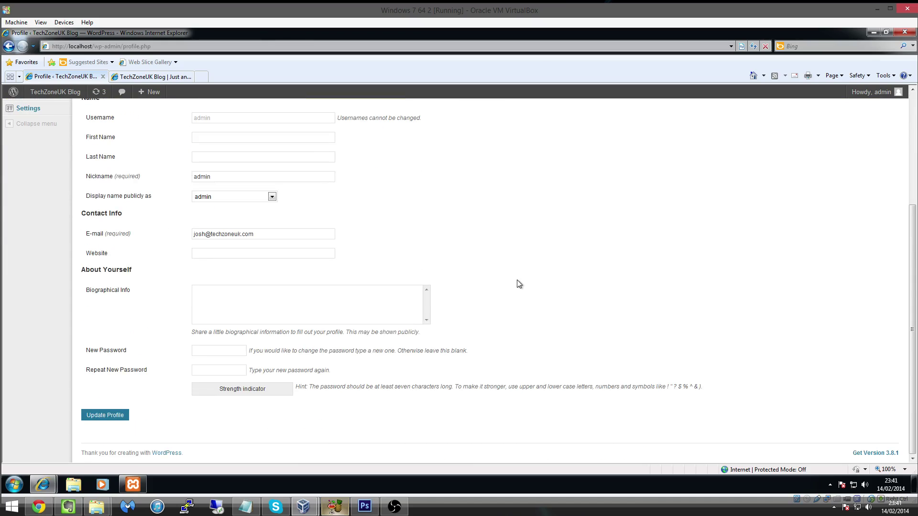
{"action": "scroll", "coordinate": [520, 284], "scroll_direction": "up", "scroll_amount": 3}
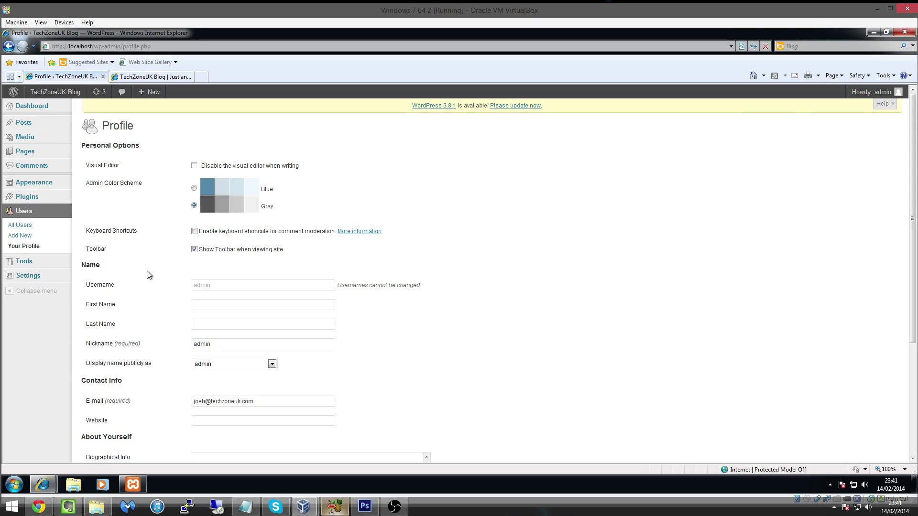
{"action": "scroll", "coordinate": [201, 235], "scroll_direction": "down", "scroll_amount": 2}
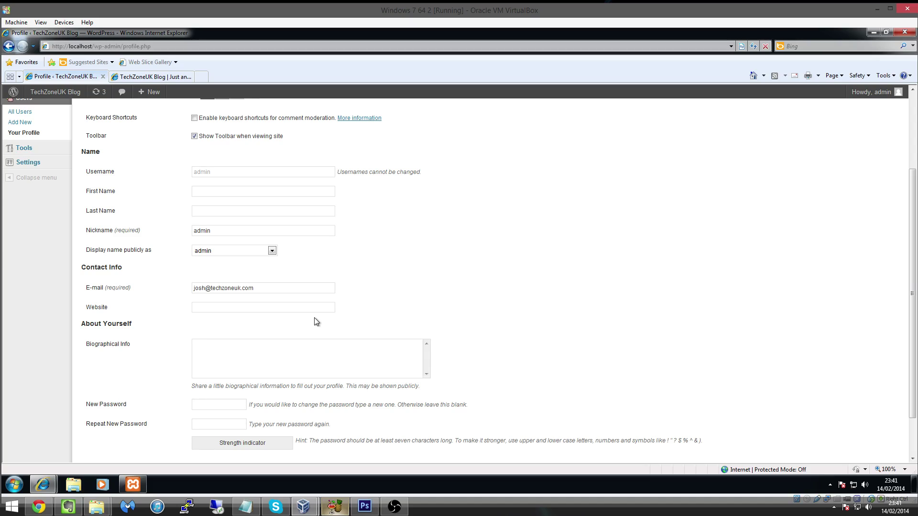
{"action": "scroll", "coordinate": [316, 322], "scroll_direction": "up", "scroll_amount": 3}
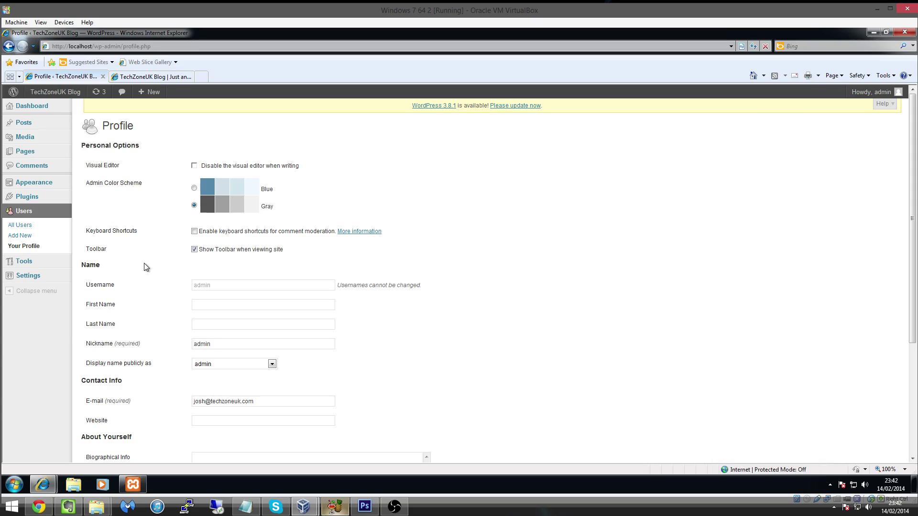
Place the Meta widget in the Main Sidebar, save it, and switch to the live site.
{"action": "mouse_move", "coordinate": [34, 182]}
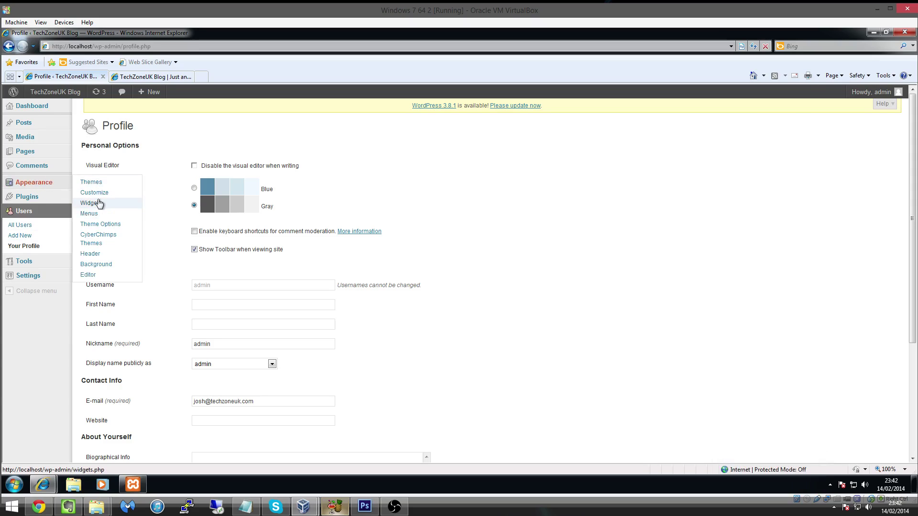
{"action": "left_click", "coordinate": [98, 204]}
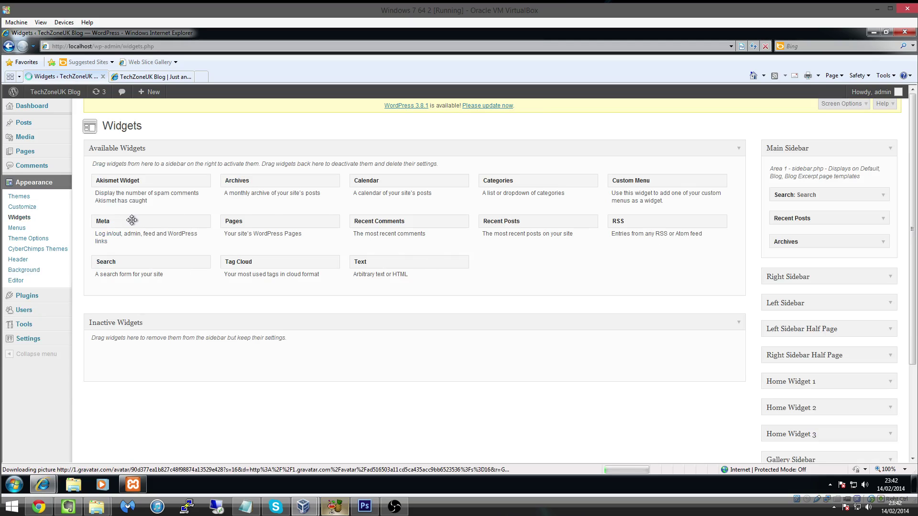
{"action": "left_click_drag", "start_coordinate": [135, 218], "coordinate": [813, 262]}
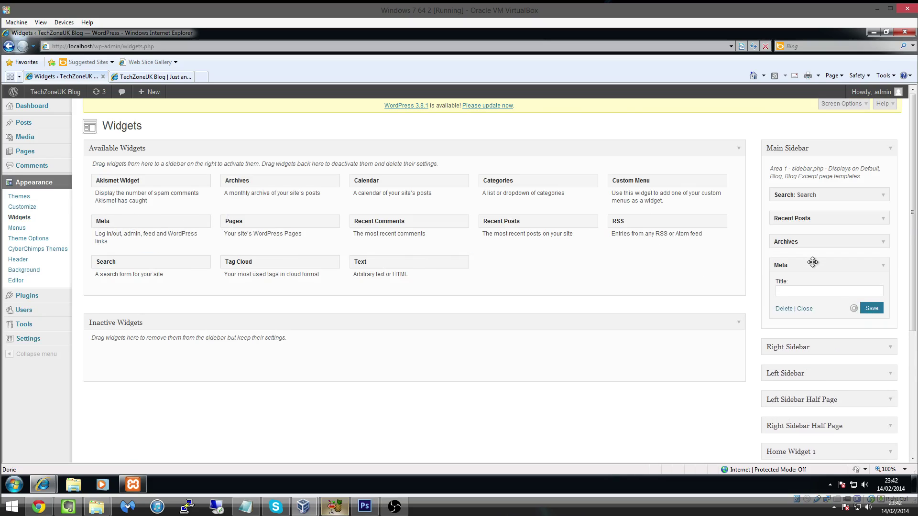
{"action": "left_click", "coordinate": [871, 308]}
{"action": "left_click", "coordinate": [151, 77]}
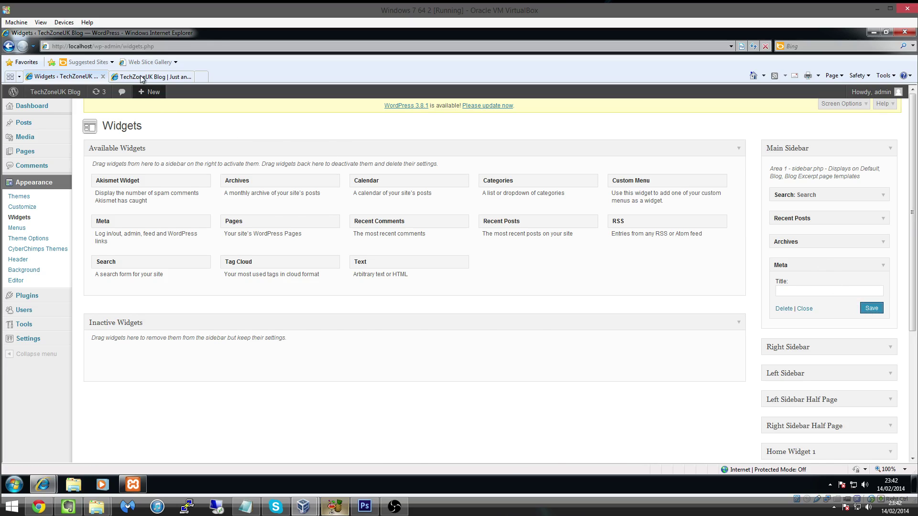
On the About page, verify the Meta links and comment box, then return to Widgets.
{"action": "left_click", "coordinate": [266, 160]}
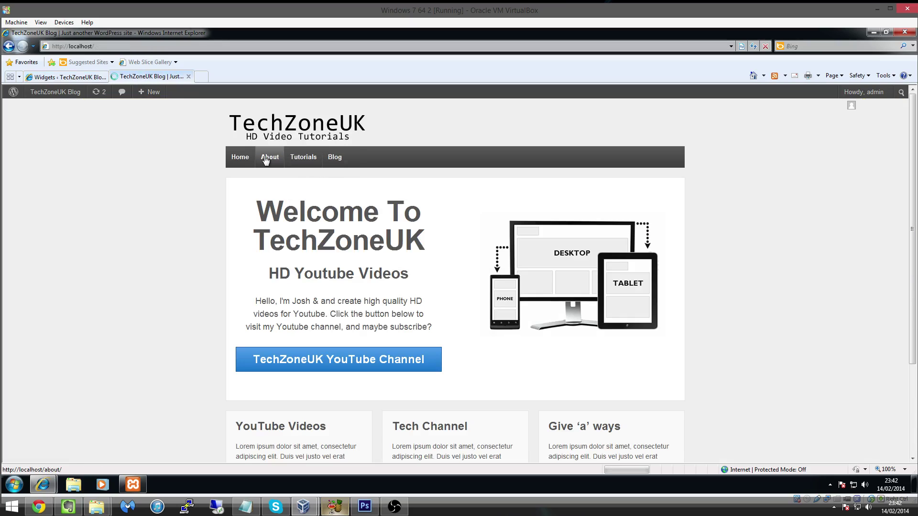
{"action": "scroll", "coordinate": [553, 321], "scroll_direction": "down", "scroll_amount": 3}
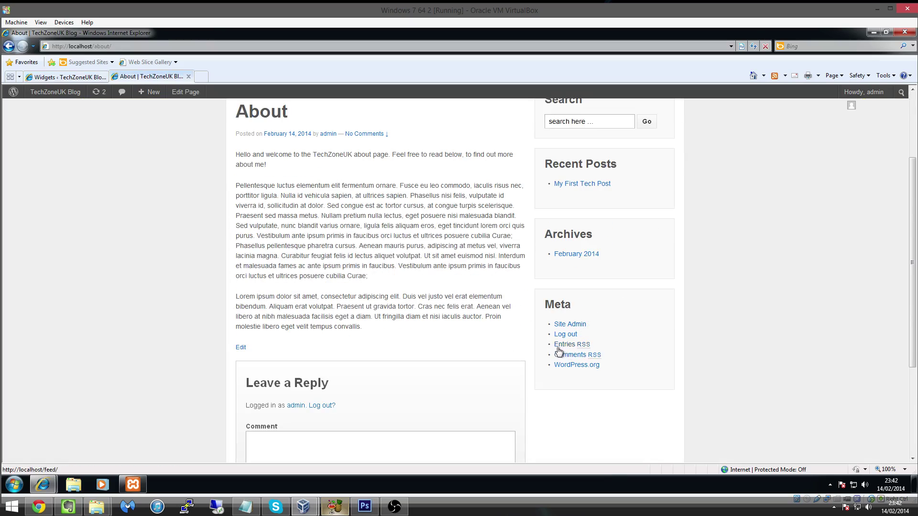
{"action": "left_click", "coordinate": [330, 447]}
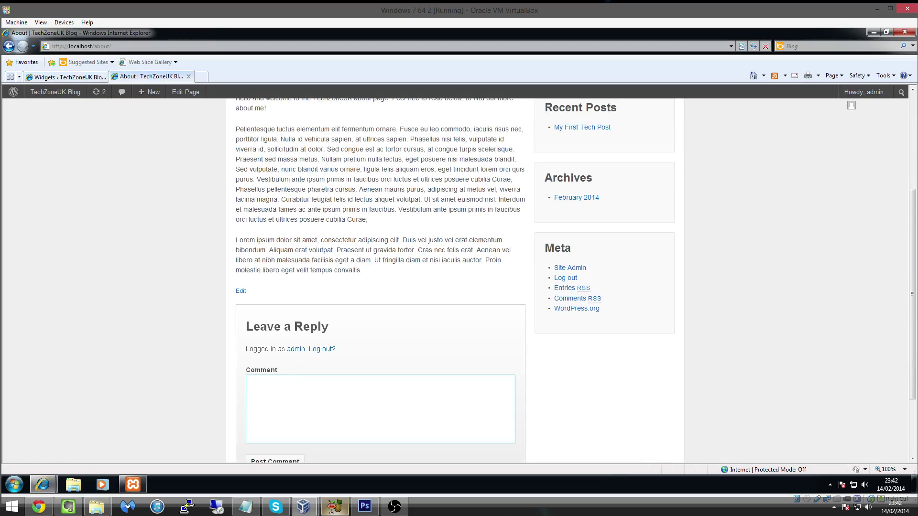
{"action": "scroll", "coordinate": [330, 430], "scroll_direction": "down", "scroll_amount": 2}
{"action": "left_click", "coordinate": [56, 77]}
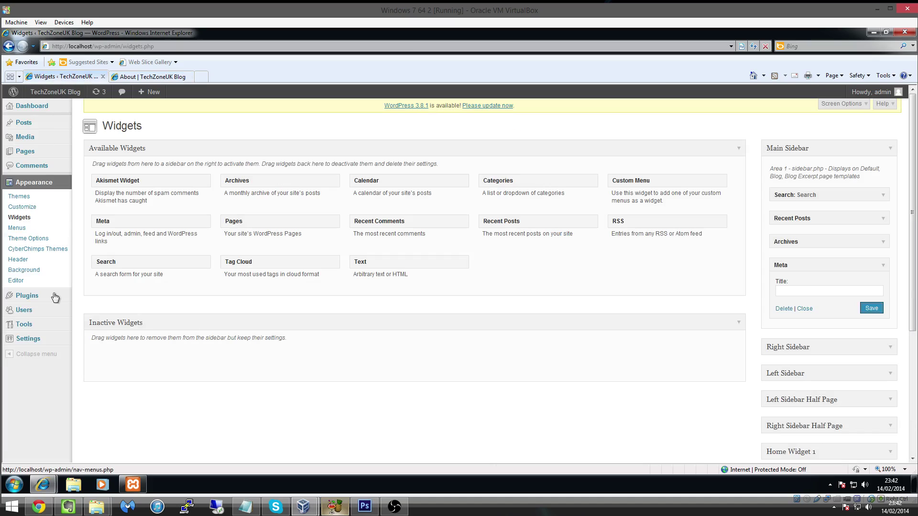
In Discussion Settings, tick 'Users must be registered and logged in to comment' and save.
{"action": "mouse_move", "coordinate": [43, 339]}
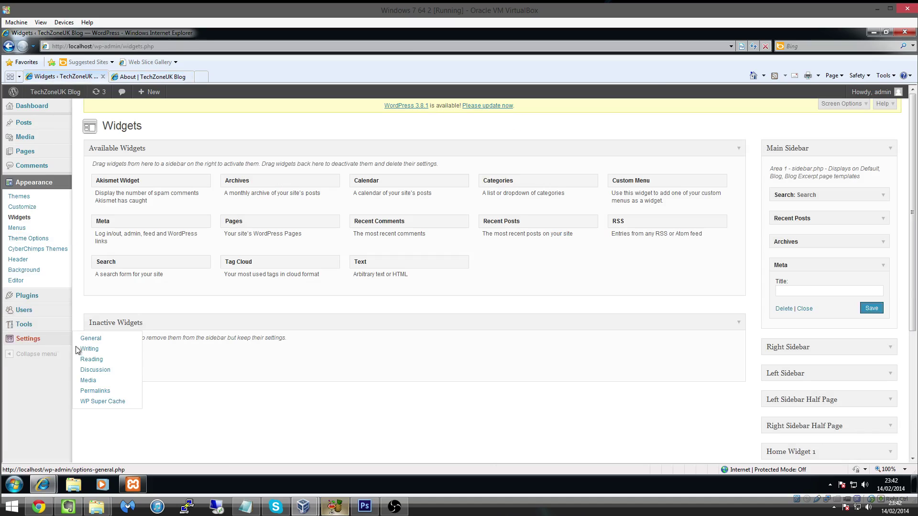
{"action": "left_click", "coordinate": [111, 371]}
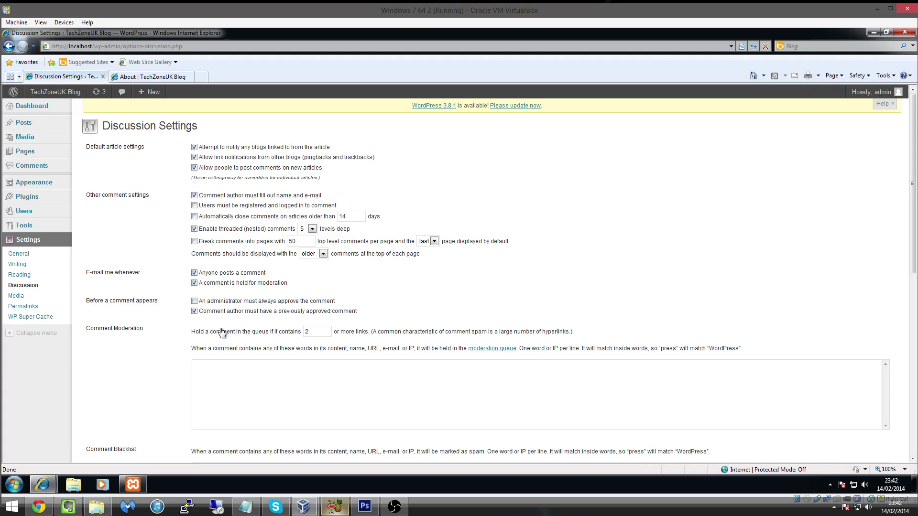
{"action": "scroll", "coordinate": [216, 329], "scroll_direction": "down", "scroll_amount": 1}
{"action": "scroll", "coordinate": [216, 329], "scroll_direction": "down", "scroll_amount": 7}
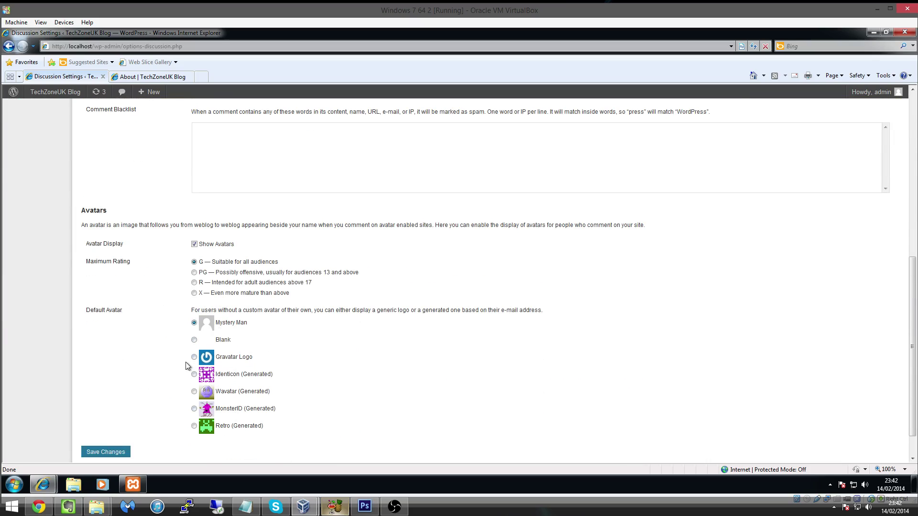
{"action": "scroll", "coordinate": [179, 364], "scroll_direction": "up", "scroll_amount": 6}
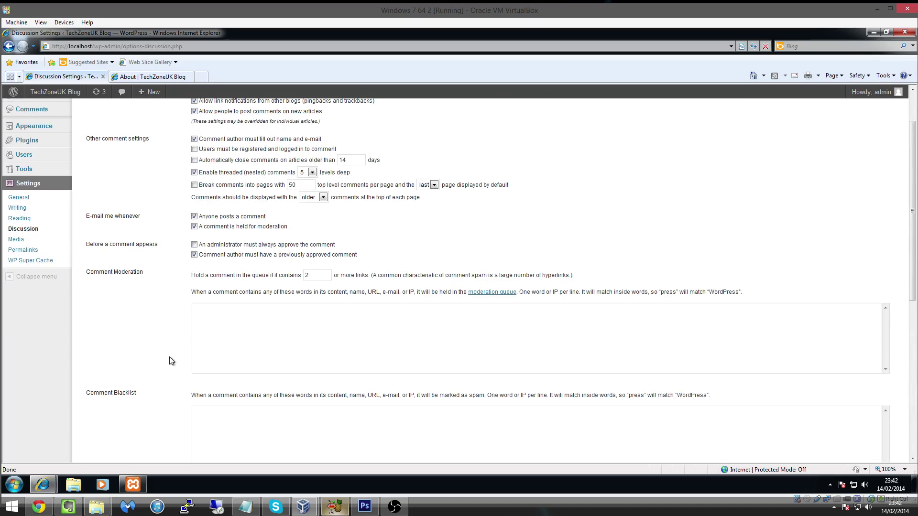
{"action": "scroll", "coordinate": [171, 361], "scroll_direction": "up", "scroll_amount": 2}
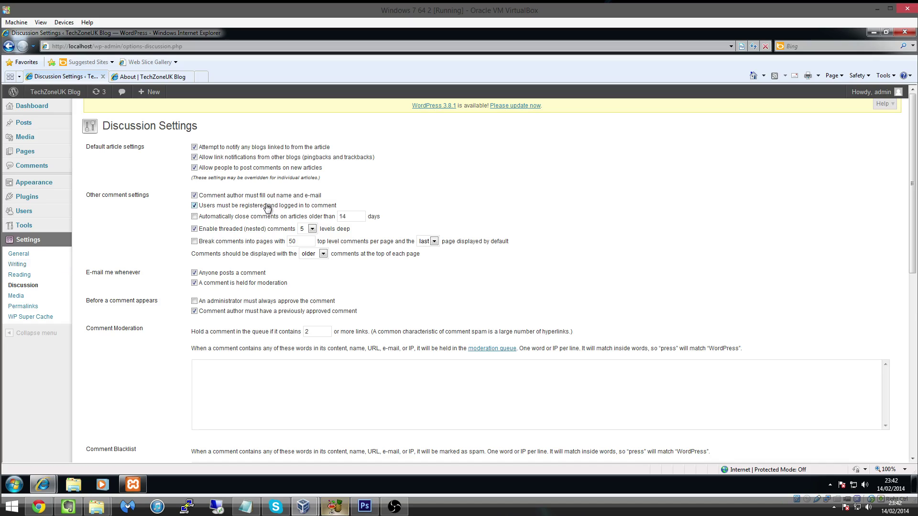
{"action": "left_click", "coordinate": [194, 206]}
{"action": "scroll", "coordinate": [502, 191], "scroll_direction": "down", "scroll_amount": 5}
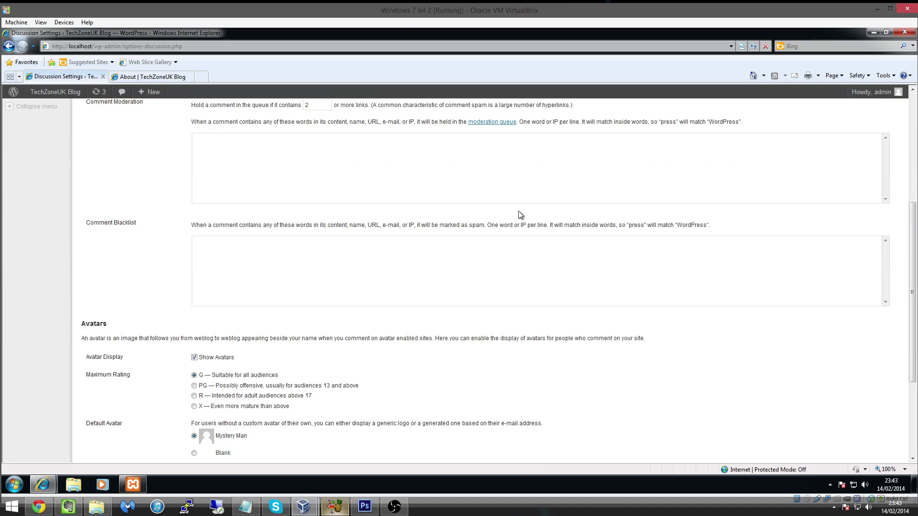
{"action": "scroll", "coordinate": [455, 414], "scroll_direction": "down", "scroll_amount": 3}
{"action": "left_click", "coordinate": [120, 416]}
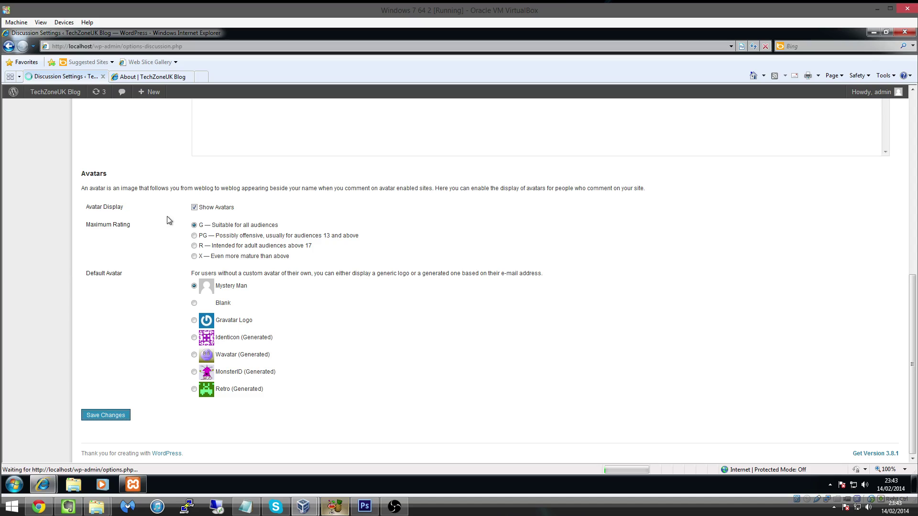
Reload the About page, log out, and follow the prompt to the login page.
{"action": "left_click", "coordinate": [149, 77]}
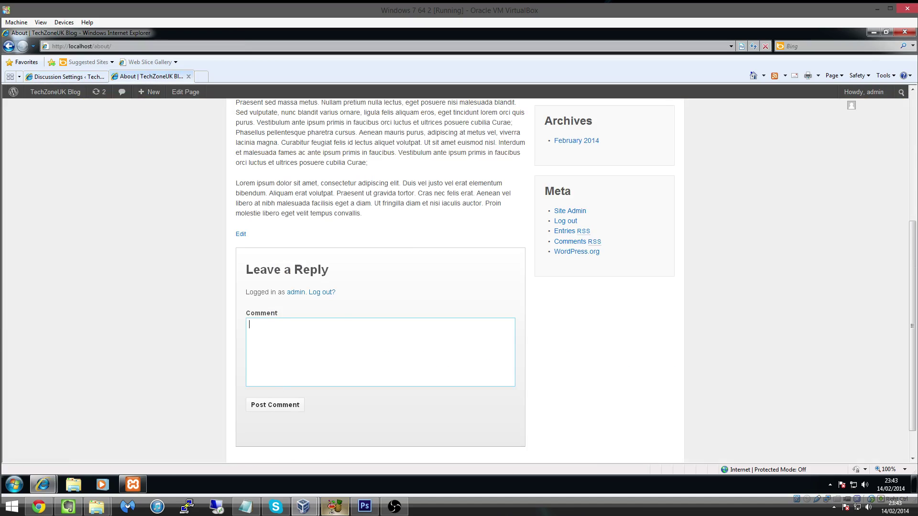
{"action": "left_click", "coordinate": [752, 47]}
{"action": "left_click", "coordinate": [317, 295]}
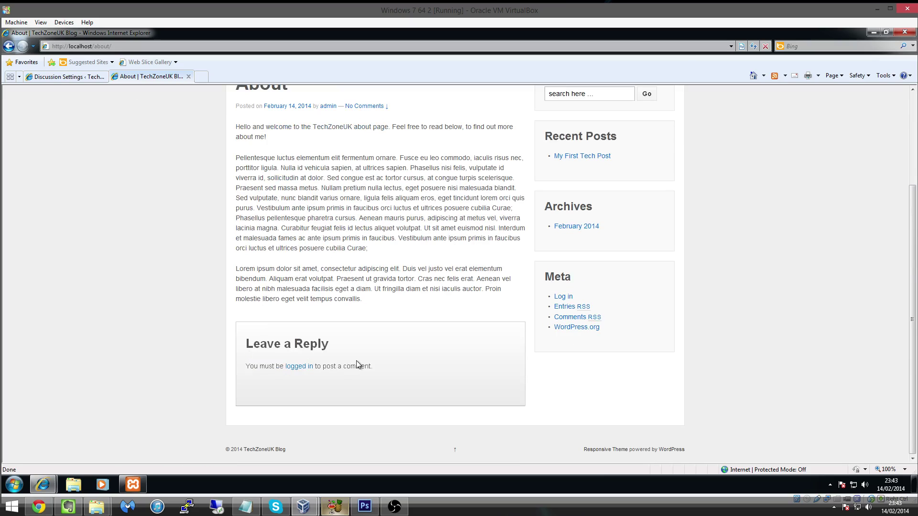
{"action": "left_click", "coordinate": [294, 372]}
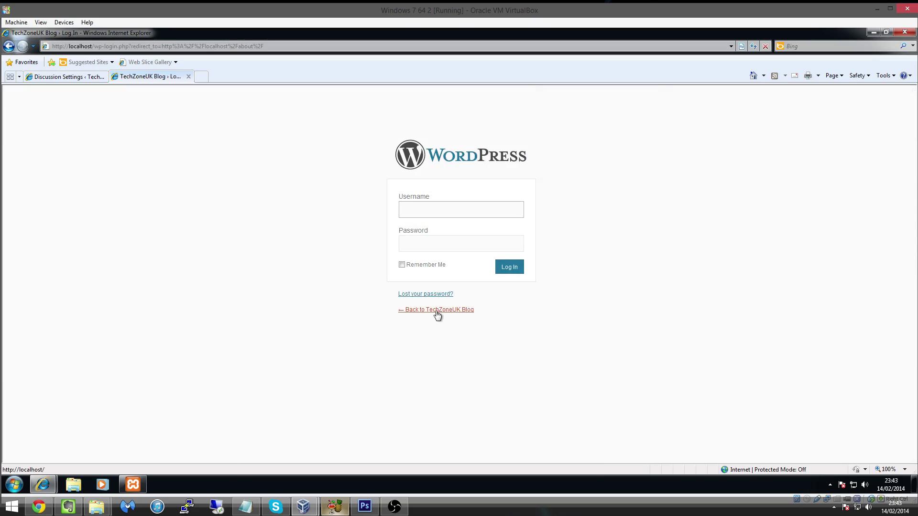
Log back in as admin with the administrator password.
{"action": "left_click", "coordinate": [461, 209]}
{"action": "type", "text": "admin"}
{"action": "key", "text": "Tab"}
{"action": "type", "text": "******"}
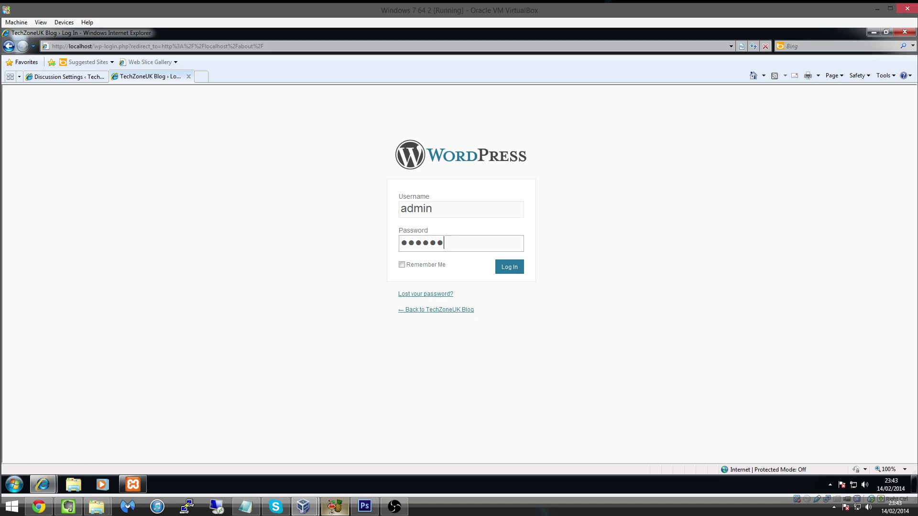
{"action": "type", "text": "*****"}
{"action": "key", "text": "Return"}
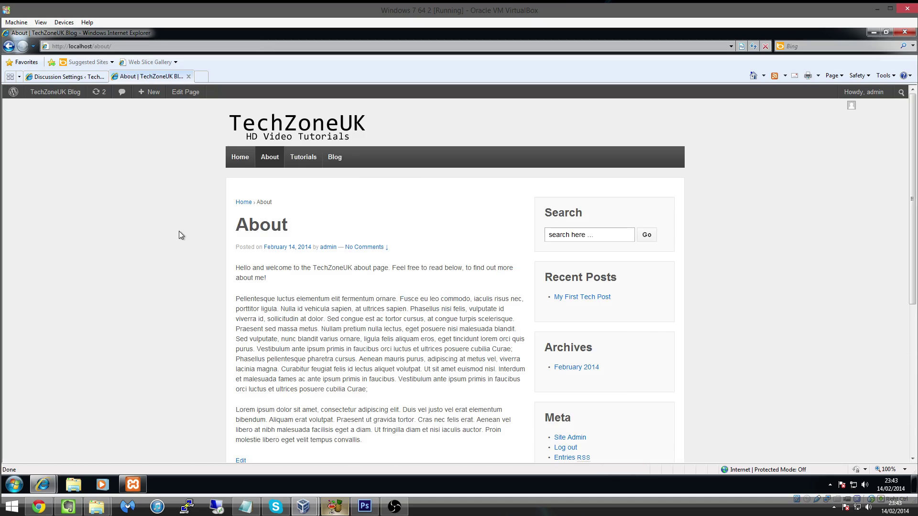
Open the General Settings and tick 'Anyone can register' under Membership.
{"action": "left_click", "coordinate": [87, 78]}
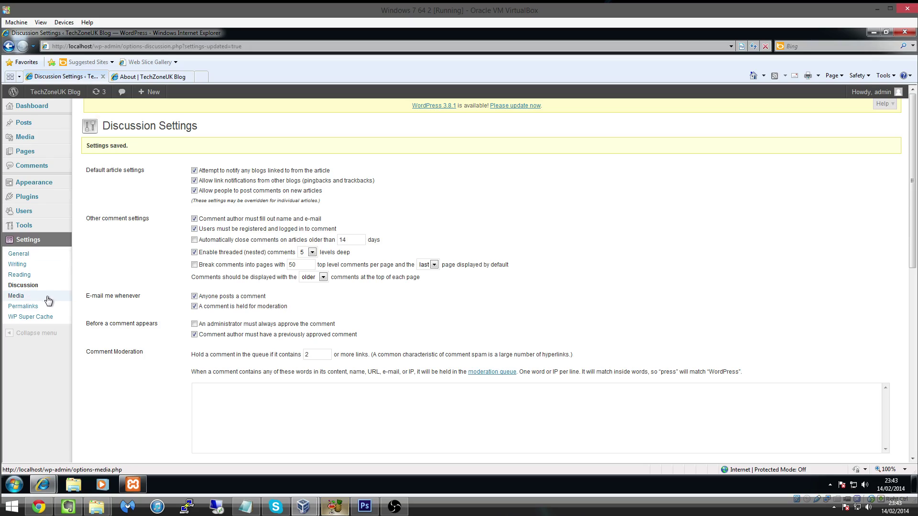
{"action": "left_click", "coordinate": [38, 258]}
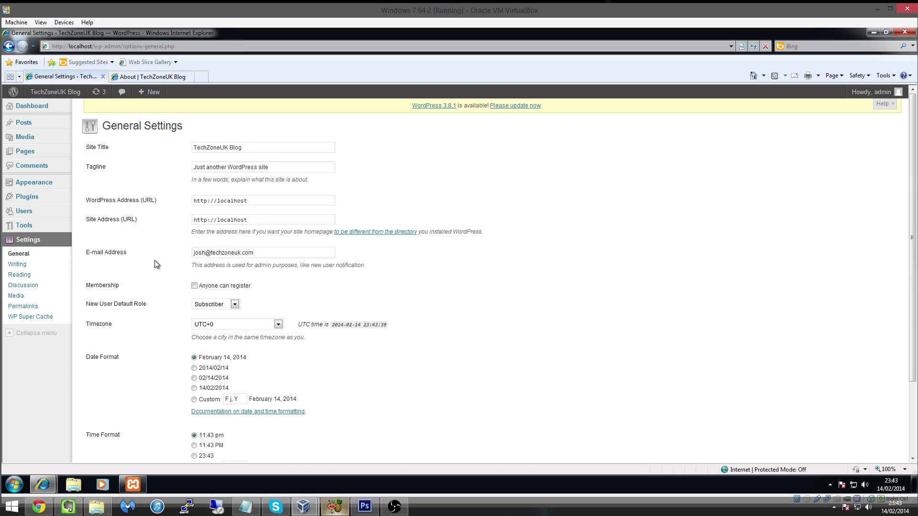
{"action": "scroll", "coordinate": [154, 260], "scroll_direction": "down", "scroll_amount": 2}
{"action": "scroll", "coordinate": [154, 260], "scroll_direction": "up", "scroll_amount": 2}
{"action": "left_click", "coordinate": [201, 286]}
{"action": "double_click", "coordinate": [103, 285]}
{"action": "left_click_drag", "start_coordinate": [92, 307], "coordinate": [148, 307]}
Keep Subscriber as the New User Default Role, save the settings, and return to About.
{"action": "left_click", "coordinate": [216, 306]}
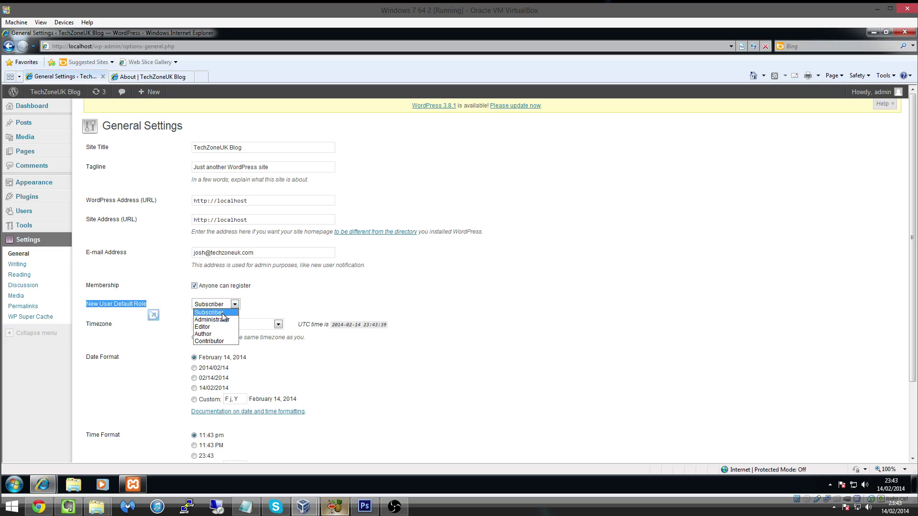
{"action": "left_click", "coordinate": [223, 314]}
{"action": "left_click", "coordinate": [280, 305]}
{"action": "scroll", "coordinate": [299, 294], "scroll_direction": "down", "scroll_amount": 3}
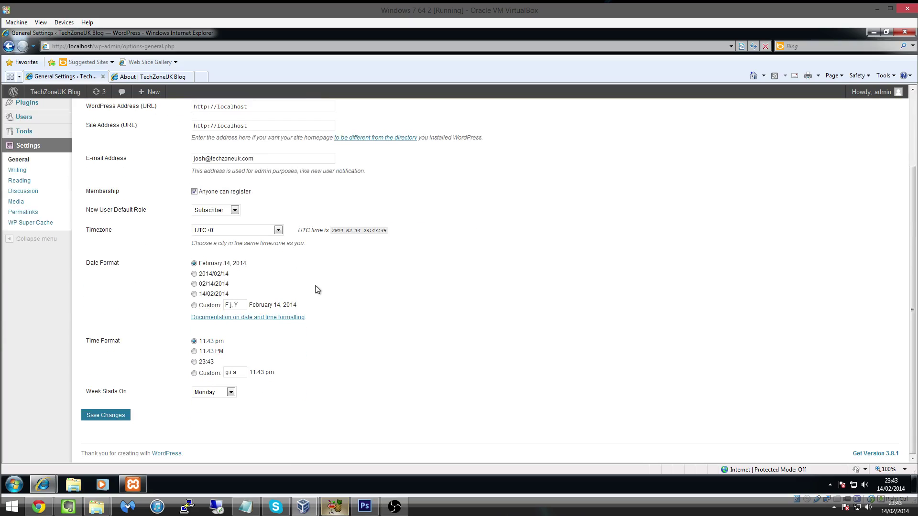
{"action": "left_click", "coordinate": [97, 420]}
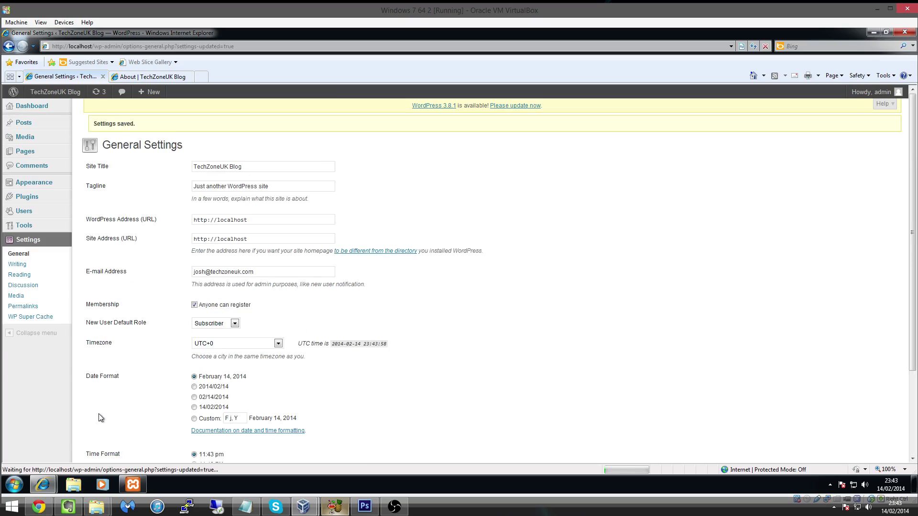
{"action": "left_click", "coordinate": [144, 77]}
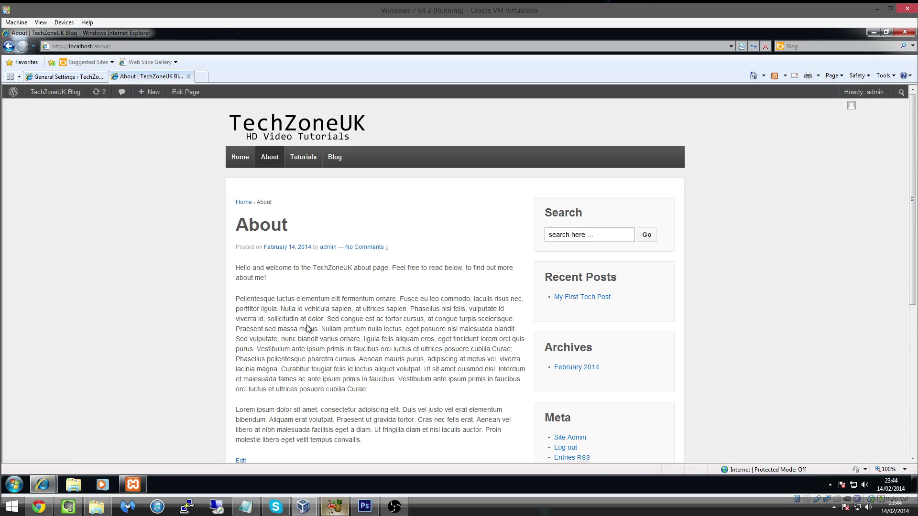
Log out, view the login page's new Register form, then go back to the General Settings.
{"action": "scroll", "coordinate": [308, 345], "scroll_direction": "down", "scroll_amount": 3}
{"action": "left_click", "coordinate": [314, 353]}
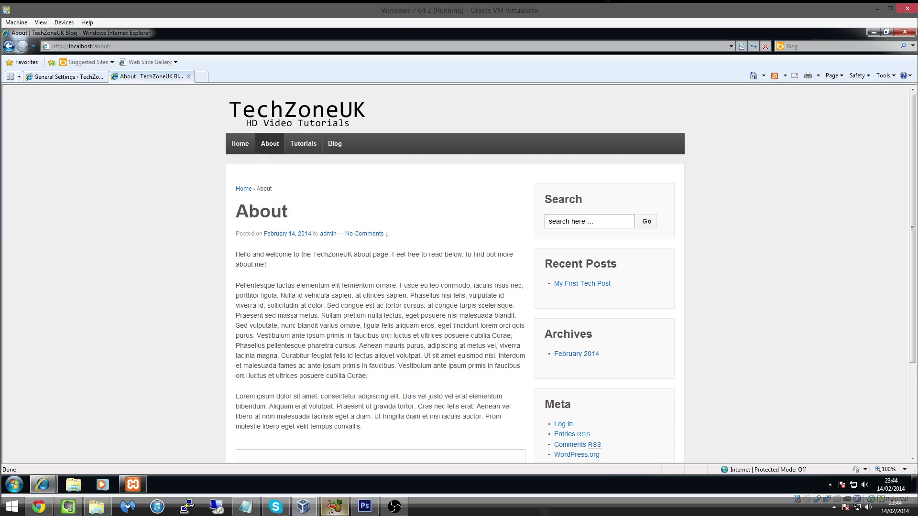
{"action": "scroll", "coordinate": [241, 386], "scroll_direction": "down", "scroll_amount": 2}
{"action": "left_click", "coordinate": [295, 382]}
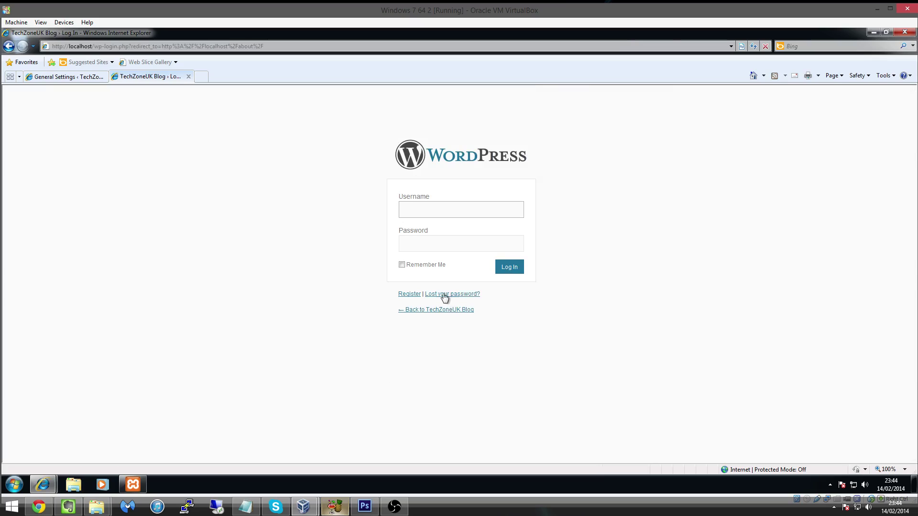
{"action": "left_click", "coordinate": [404, 294]}
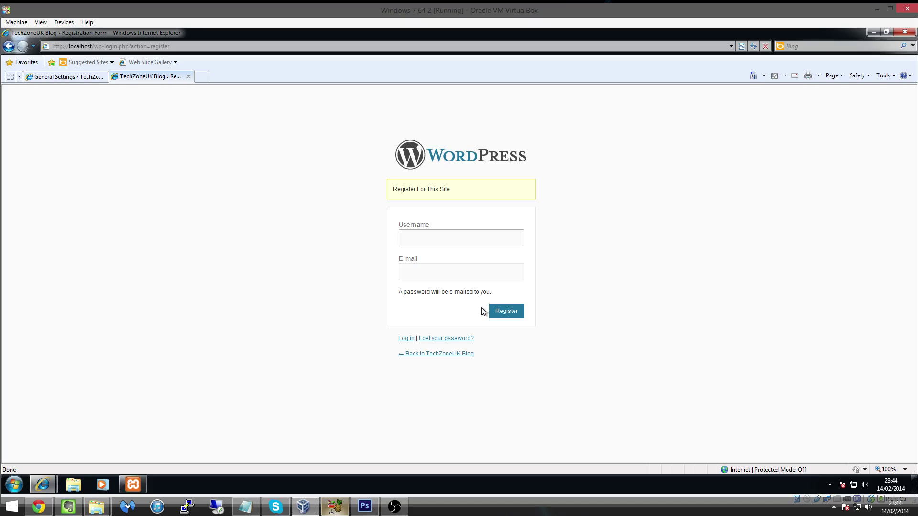
{"action": "left_click", "coordinate": [53, 76]}
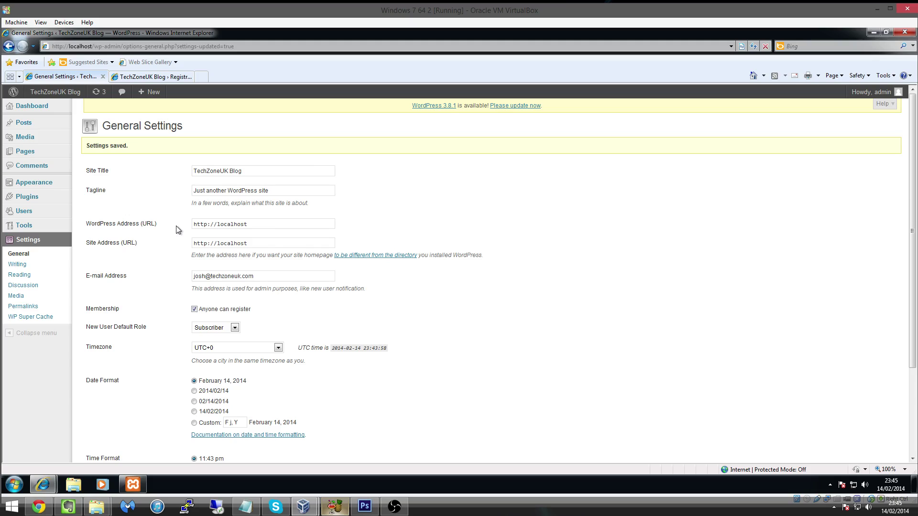
{"action": "scroll", "coordinate": [486, 251], "scroll_direction": "down", "scroll_amount": 3}
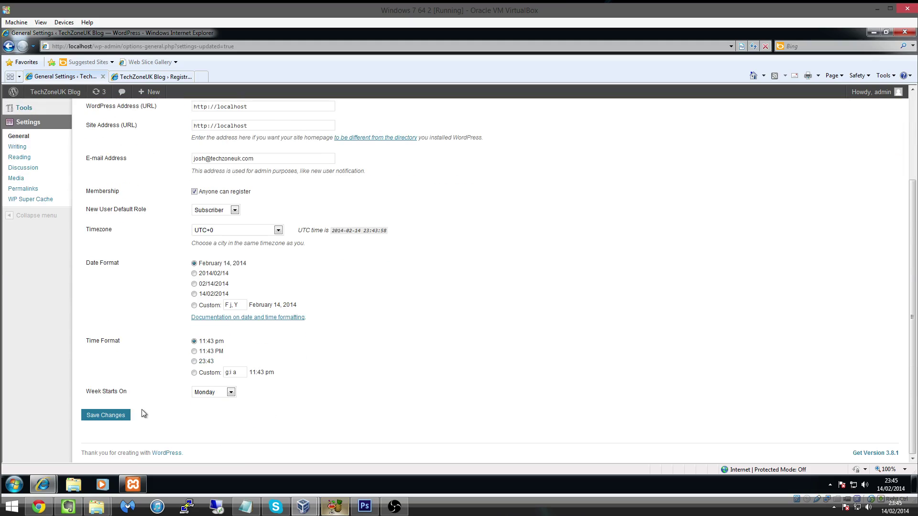